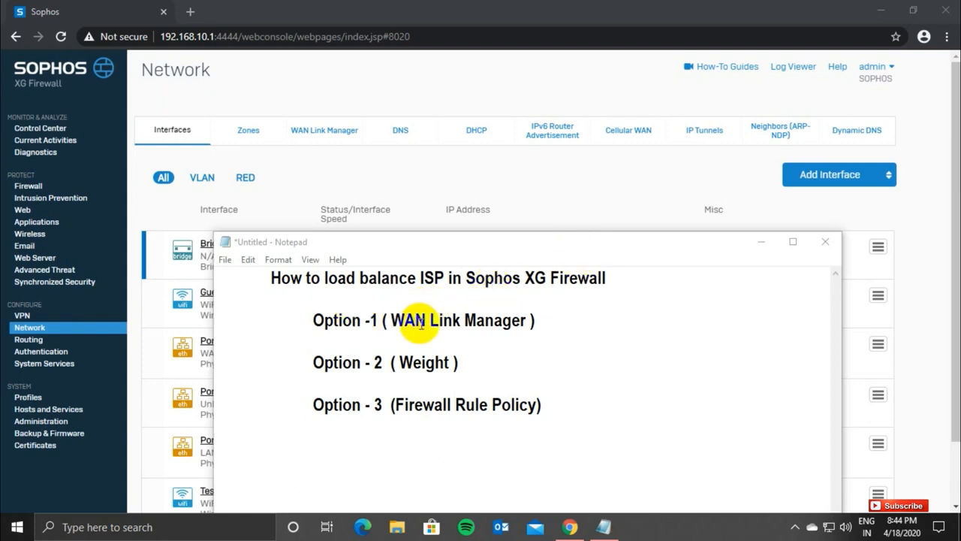
Step: Review the three load-balancing options in the Notepad notes: WAN Link Manager, Weight and Firewall Rule Policy
drag(391, 320, 530, 321)
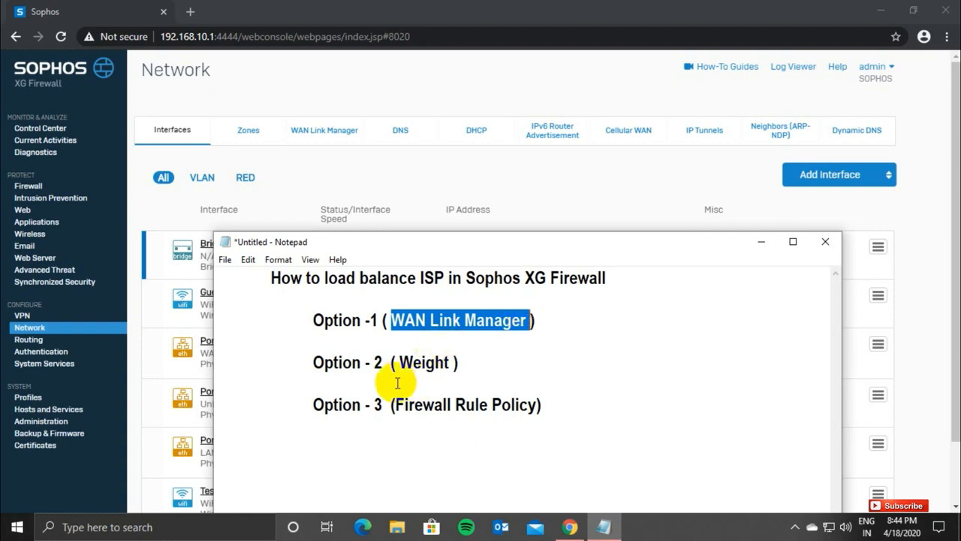
drag(400, 362, 449, 362)
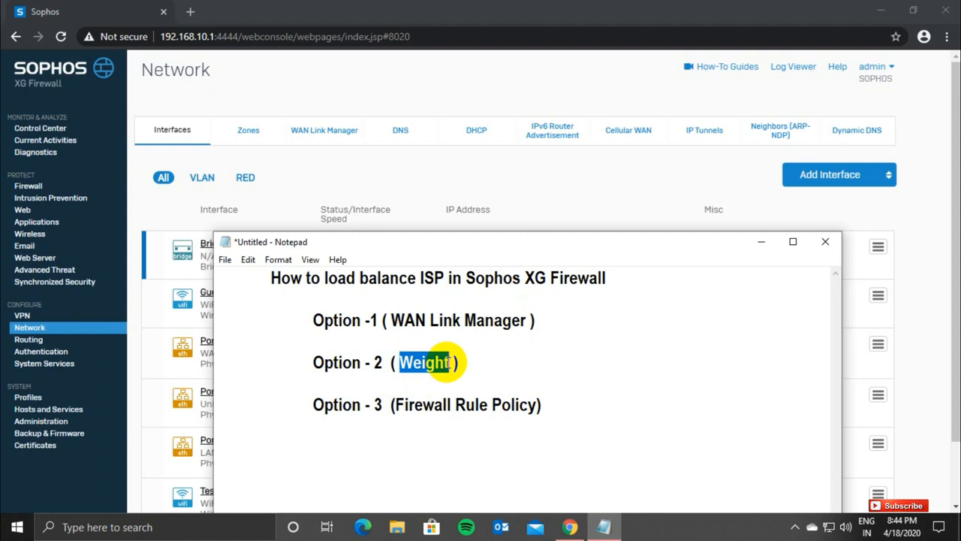
drag(393, 404, 538, 404)
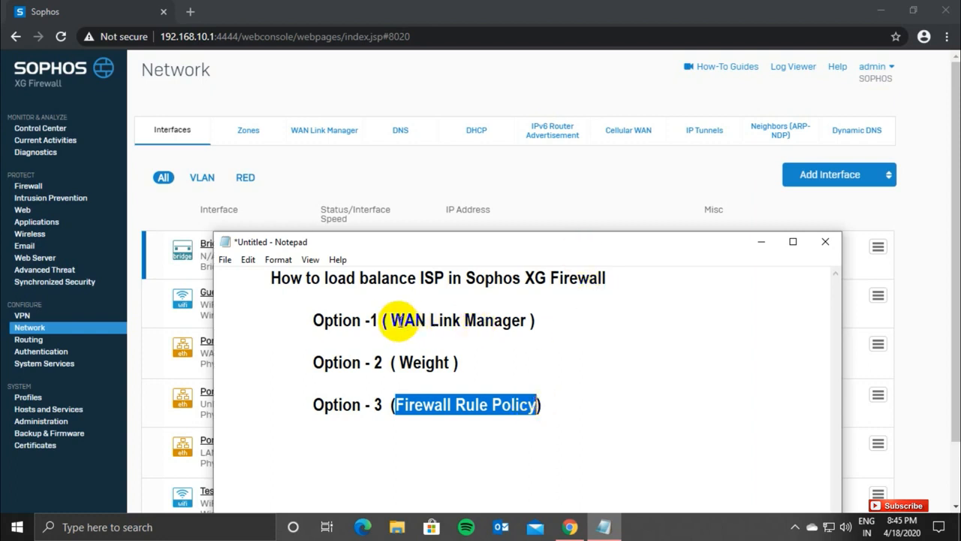
Step: Switch to the Sophos XG Firewall console and open the WAN Link Manager in the network settings
click(565, 188)
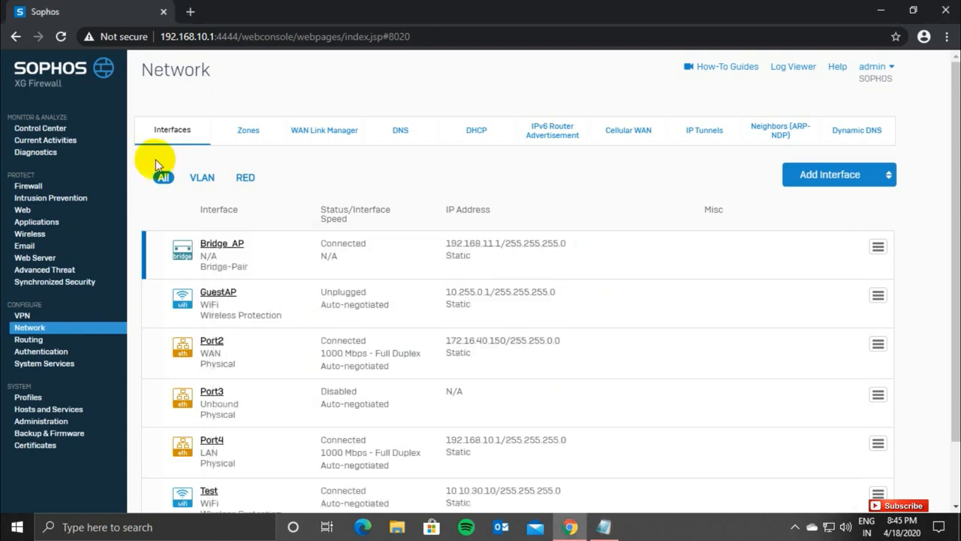
click(27, 331)
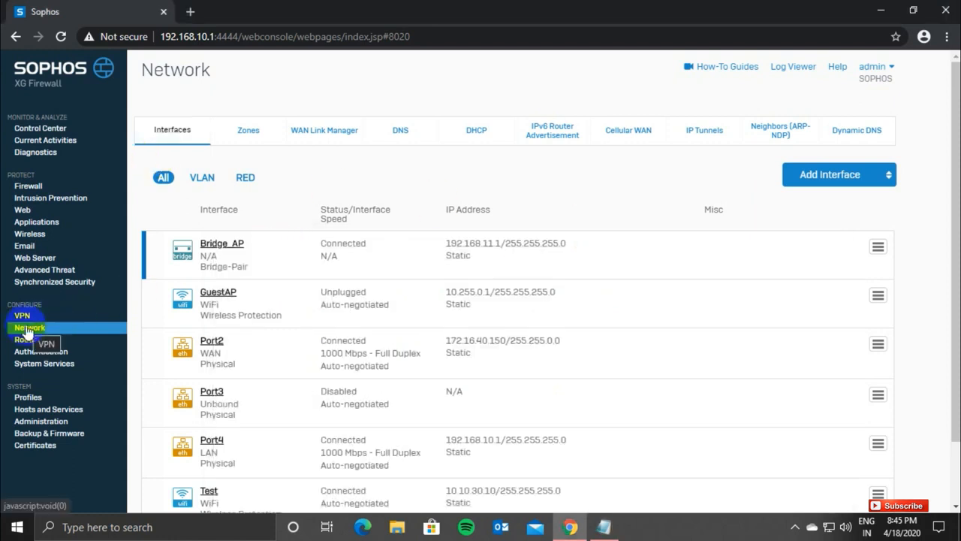
click(320, 138)
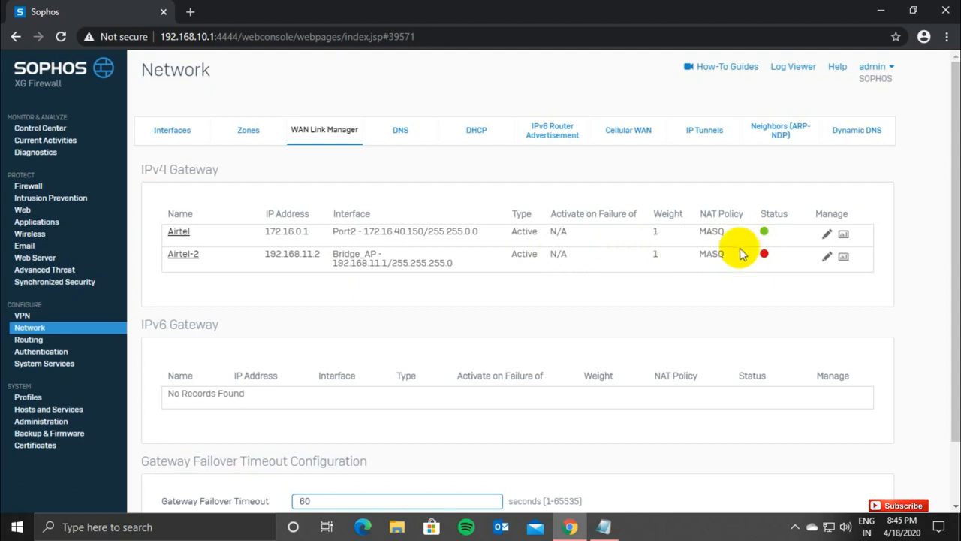
Step: Change the Airtel gateway's type to Backup, activated if ANY active gateway fails, and save the gateway update
click(826, 234)
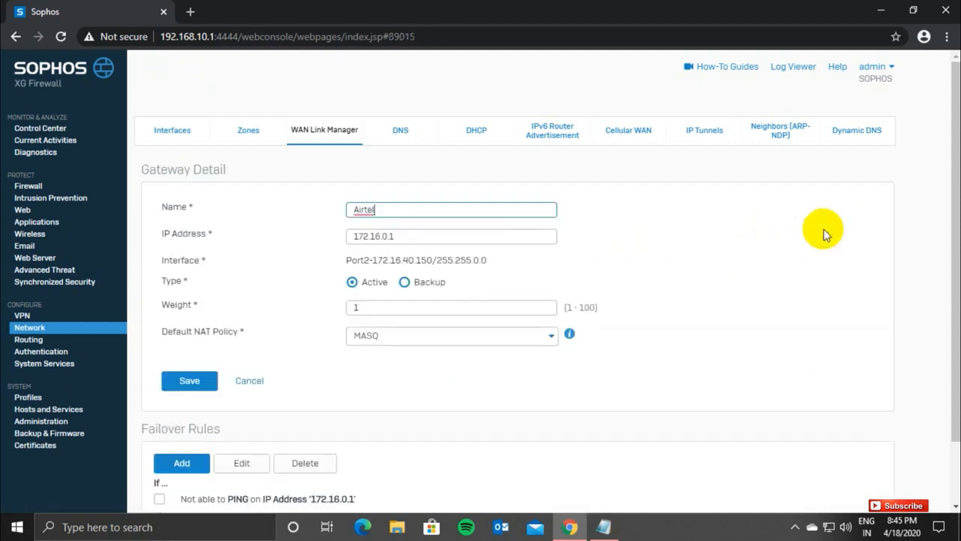
click(404, 283)
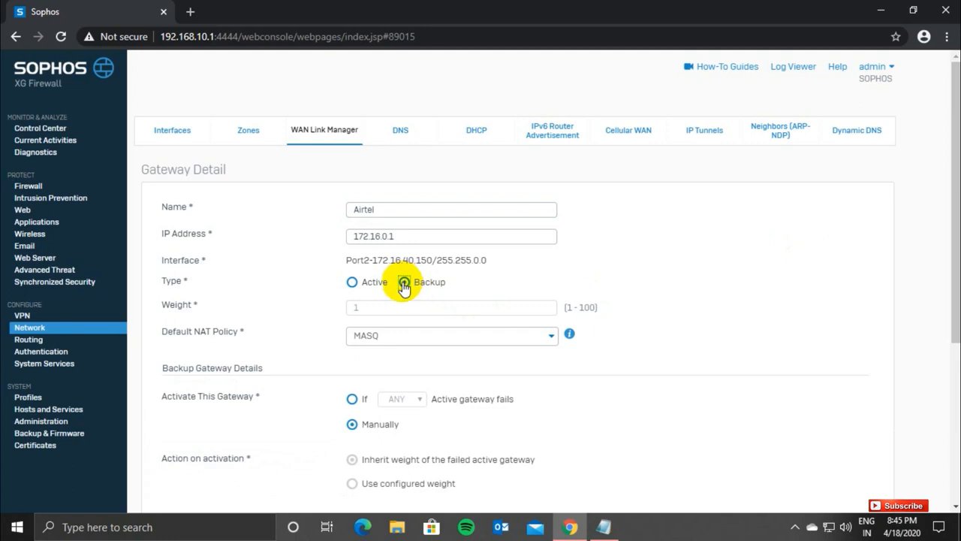
click(352, 400)
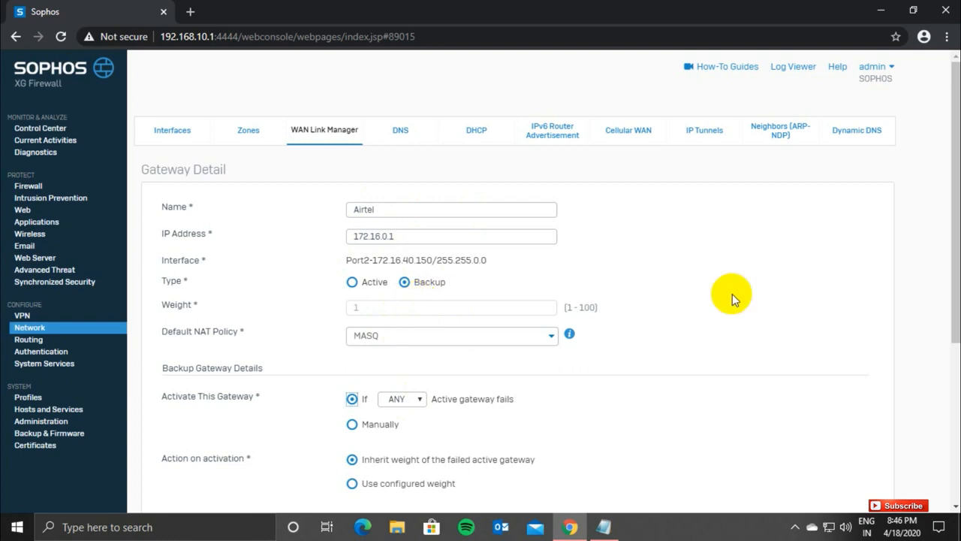
drag(951, 320, 958, 447)
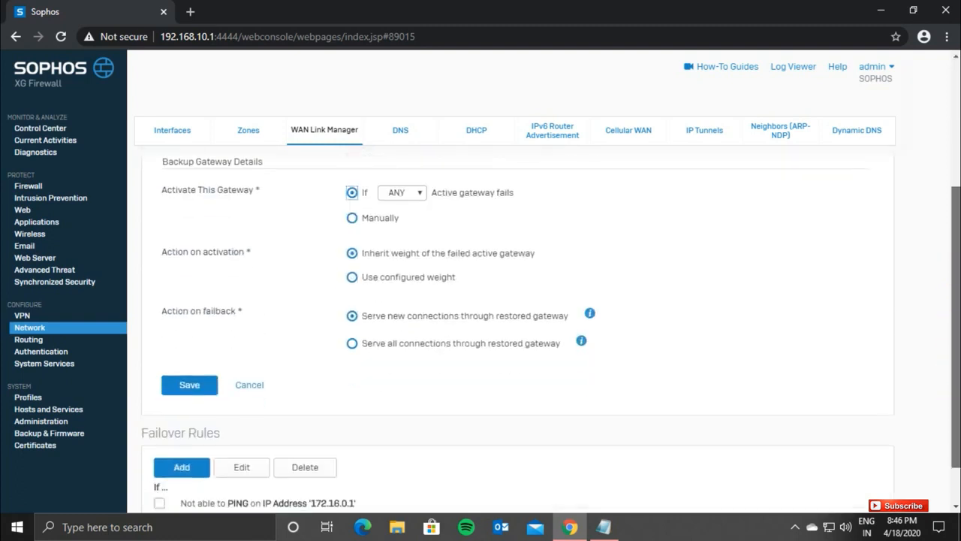
click(181, 385)
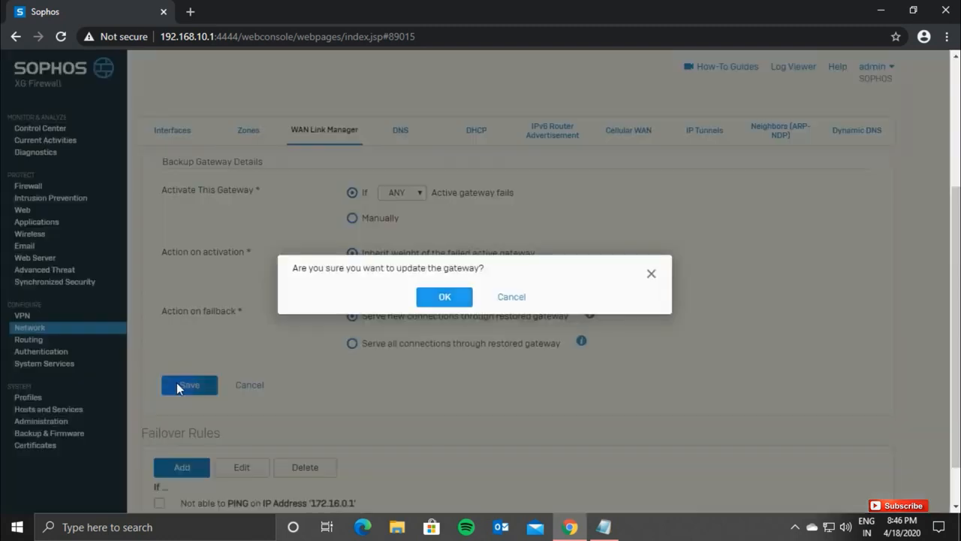
click(437, 295)
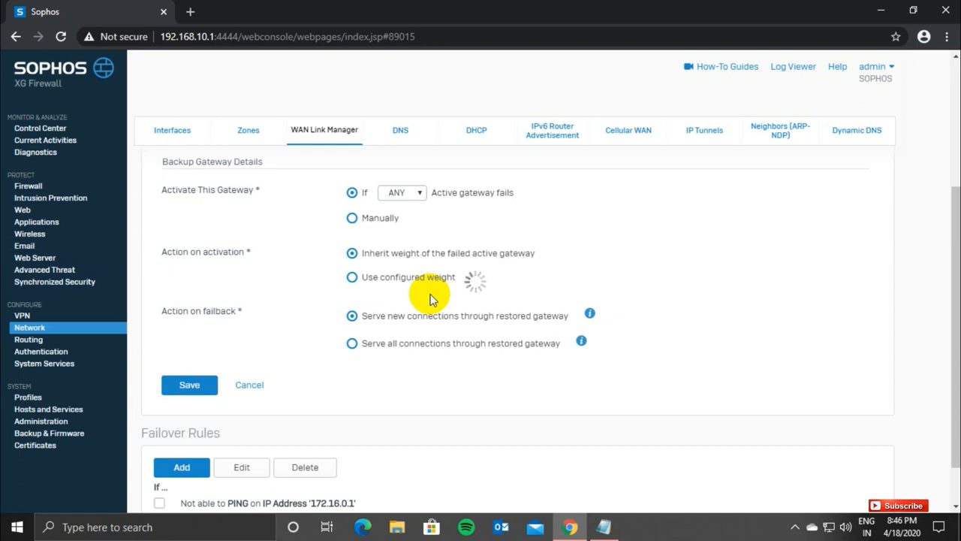
Step: Switch to the Notepad notes, highlight the Weight option, and return to the Sophos gateway list
click(604, 527)
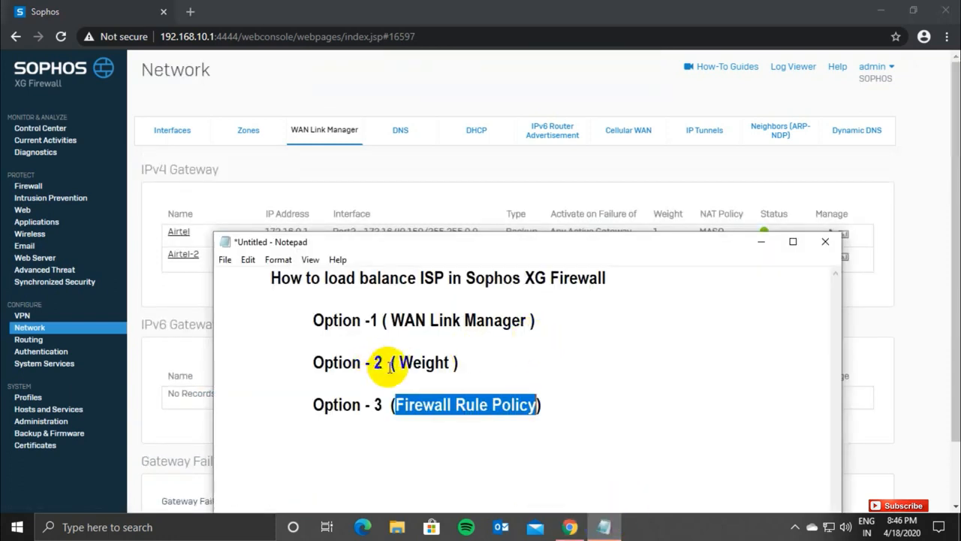
click(448, 361)
drag(451, 361, 381, 362)
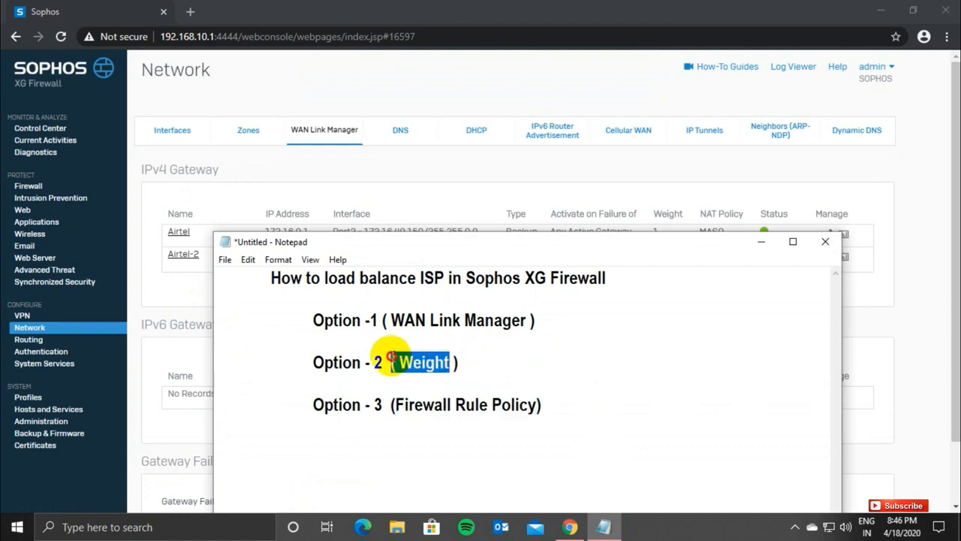
click(163, 280)
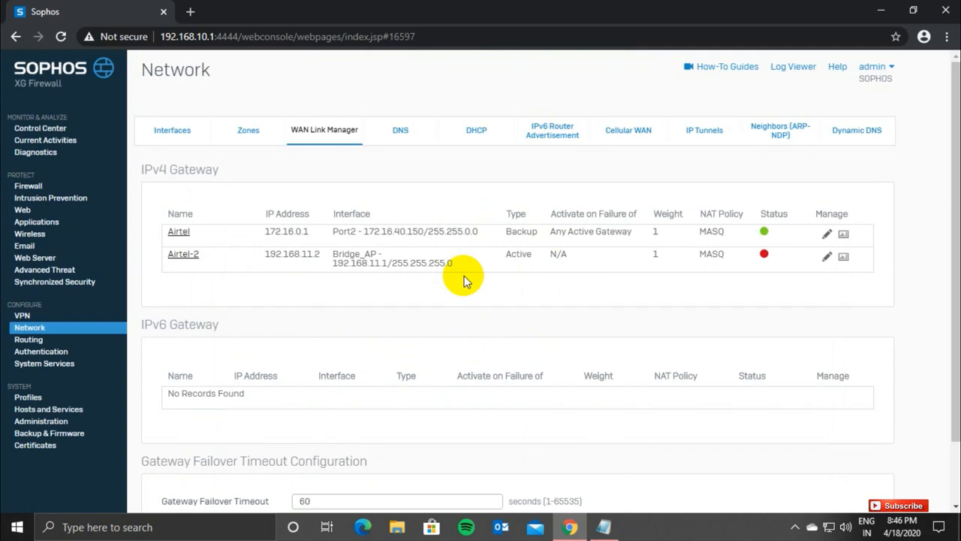
Step: Set the Airtel gateway's type back to Active and save the gateway update
click(827, 234)
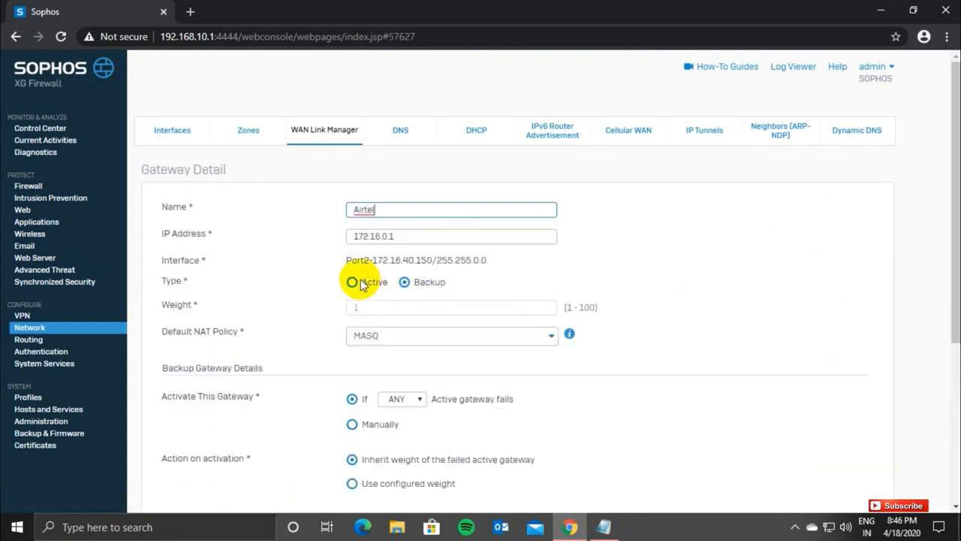
click(353, 283)
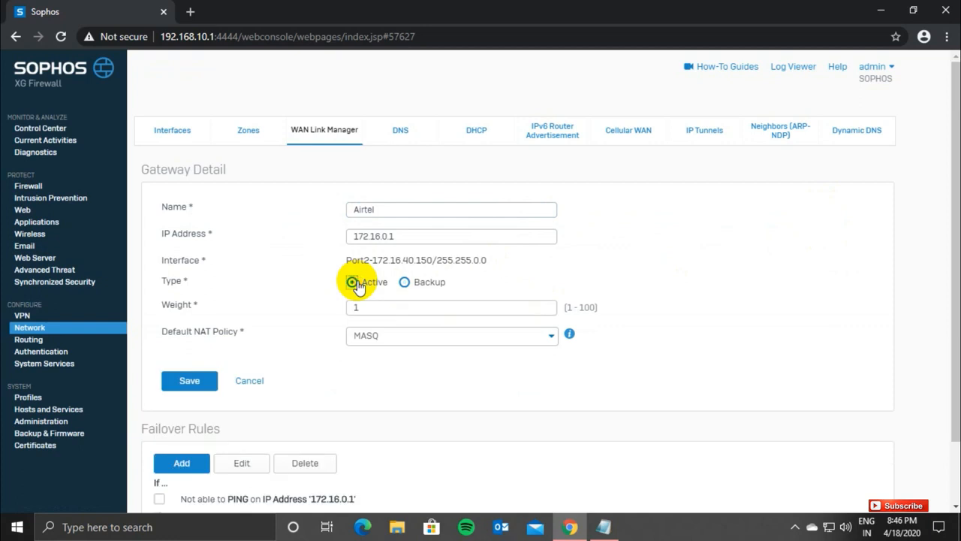
click(188, 379)
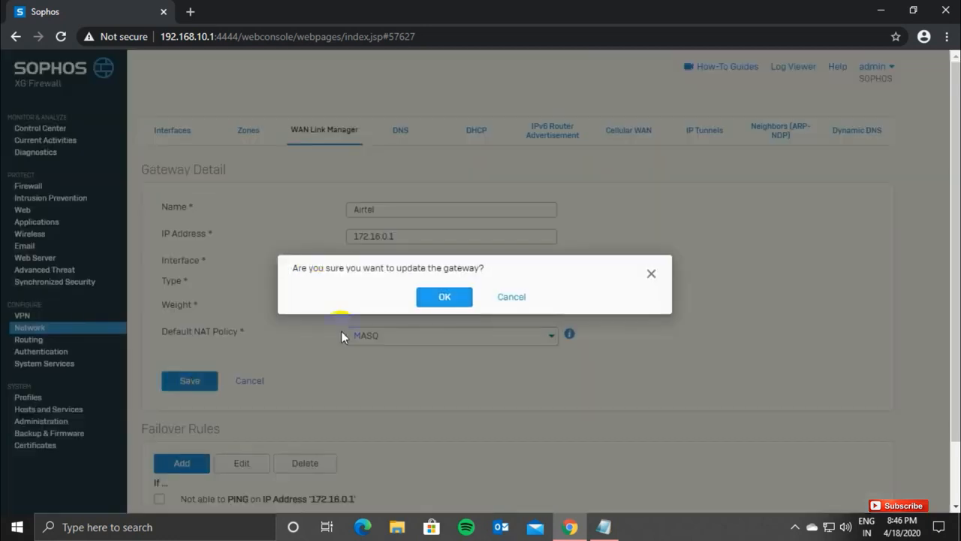
click(445, 297)
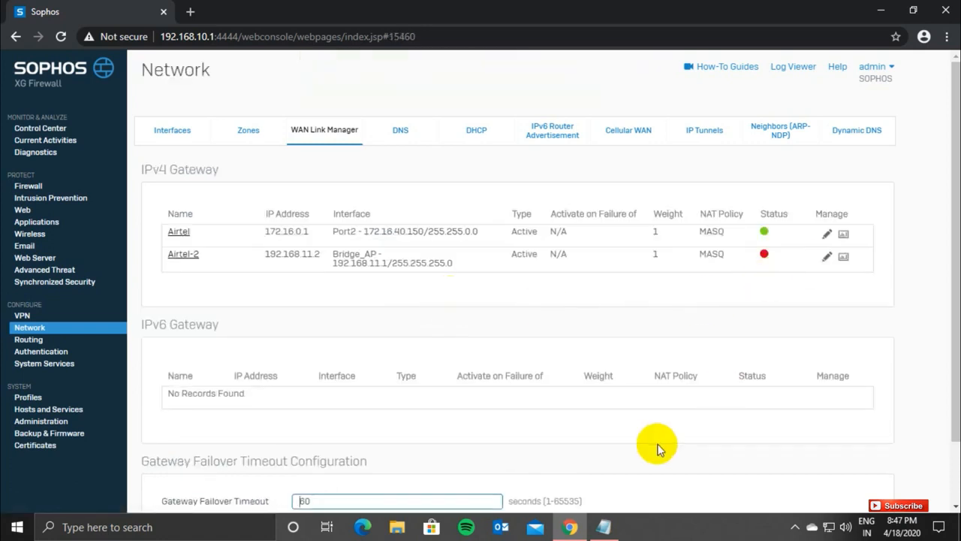
Step: After checking the Weight option in the notes, set the Airtel gateway's weight to 5 and save the gateway update
click(603, 527)
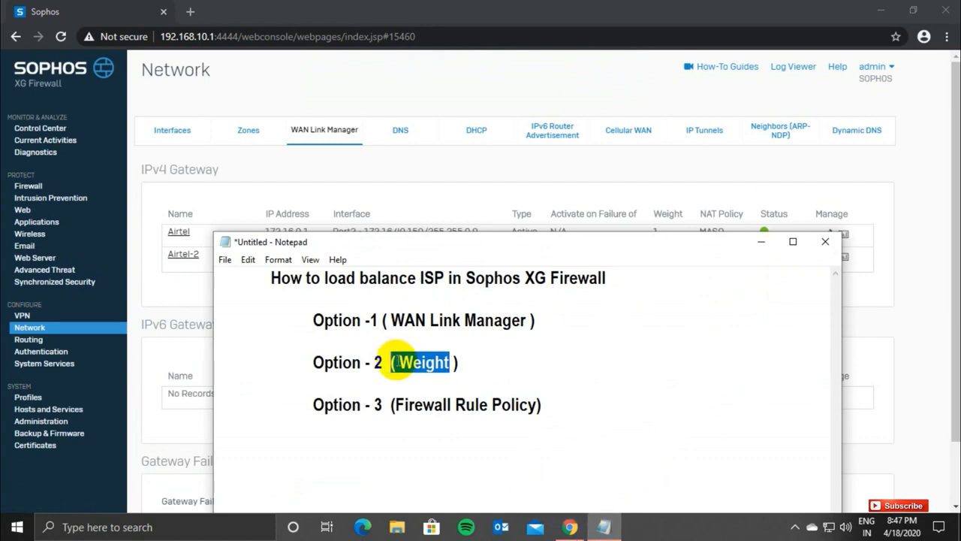
click(901, 369)
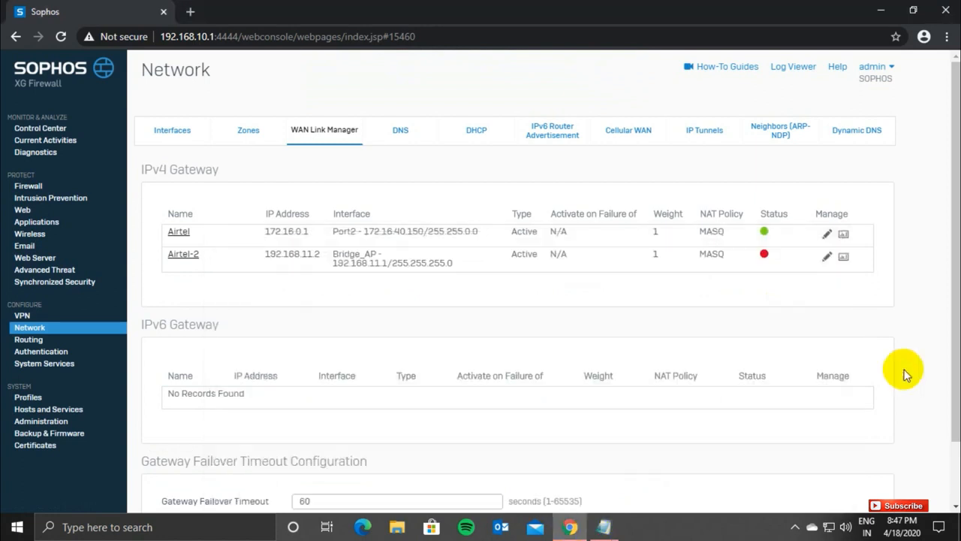
click(826, 238)
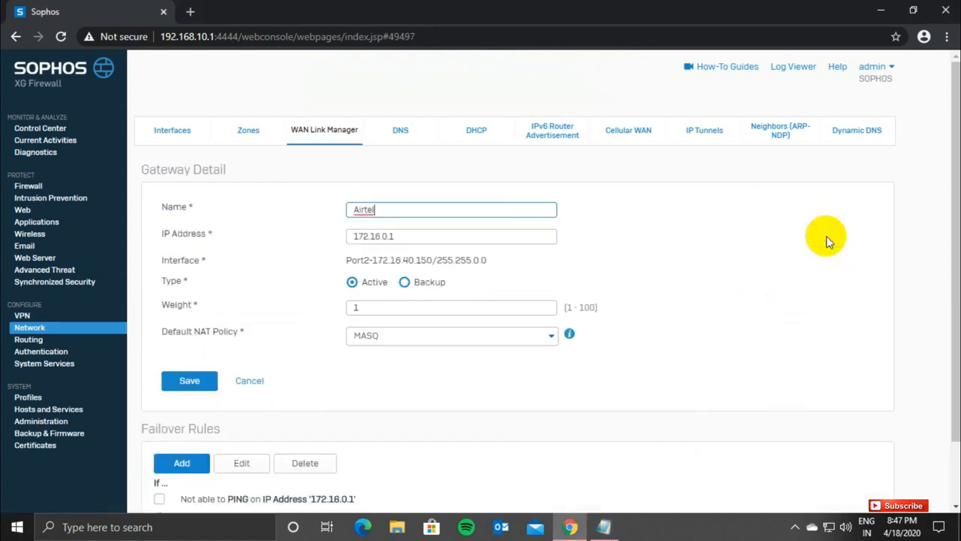
click(384, 313)
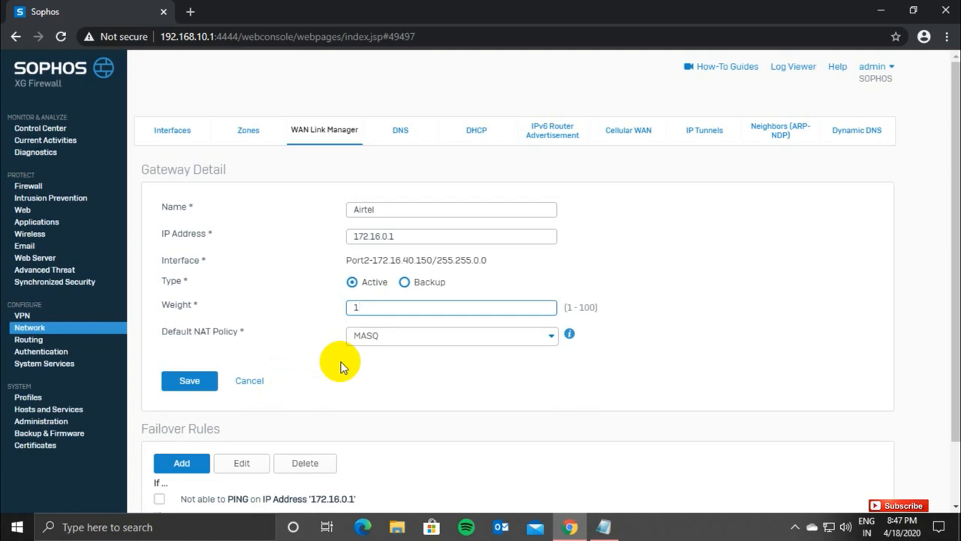
text(5)
key(BackSpace)
key(BackSpace)
text(5)
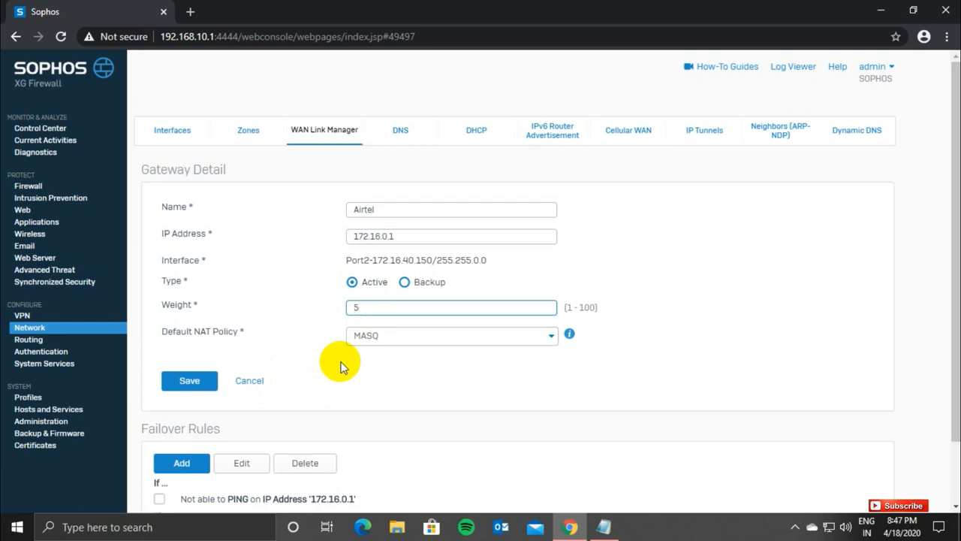
click(193, 379)
click(437, 298)
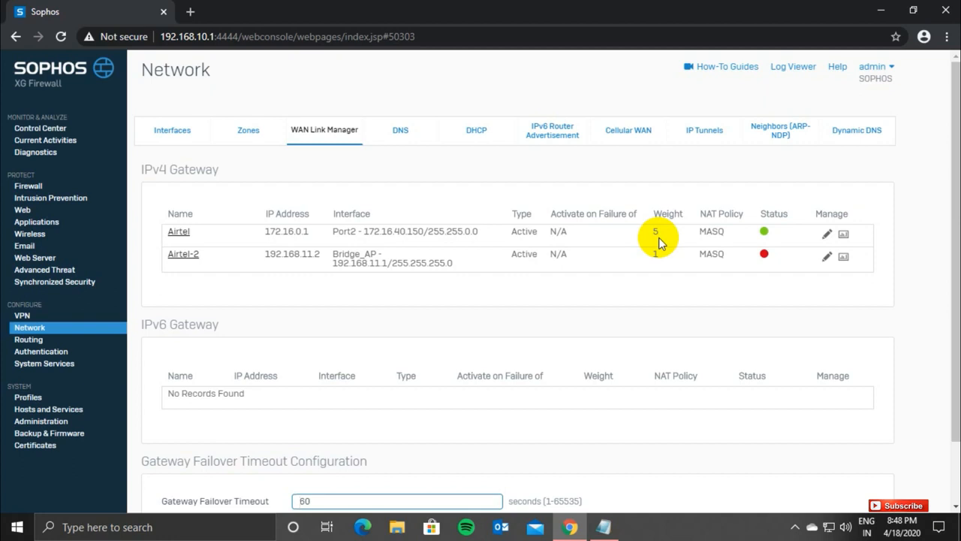
Step: Switch to the Notepad notes, highlight the Firewall Rule Policy option, and return to the Sophos console
click(607, 525)
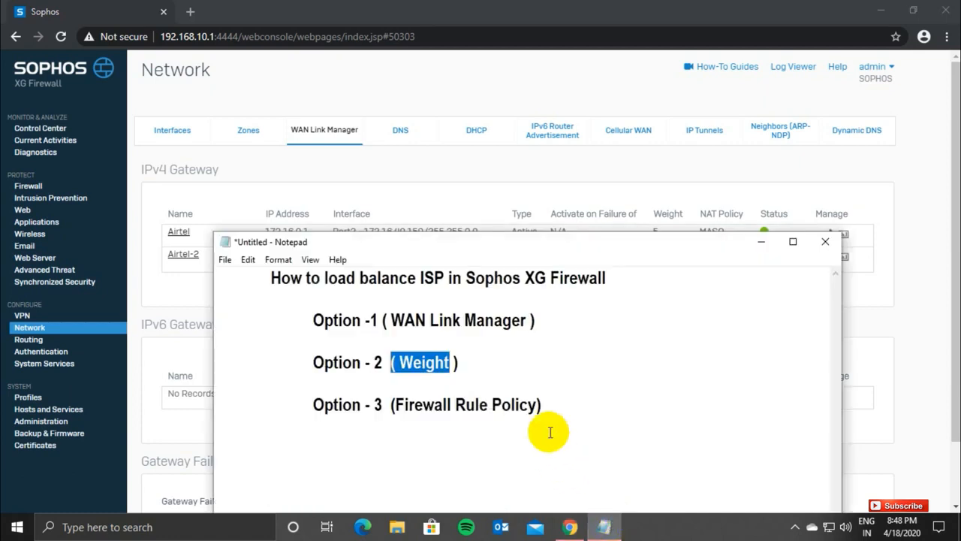
drag(540, 405, 398, 405)
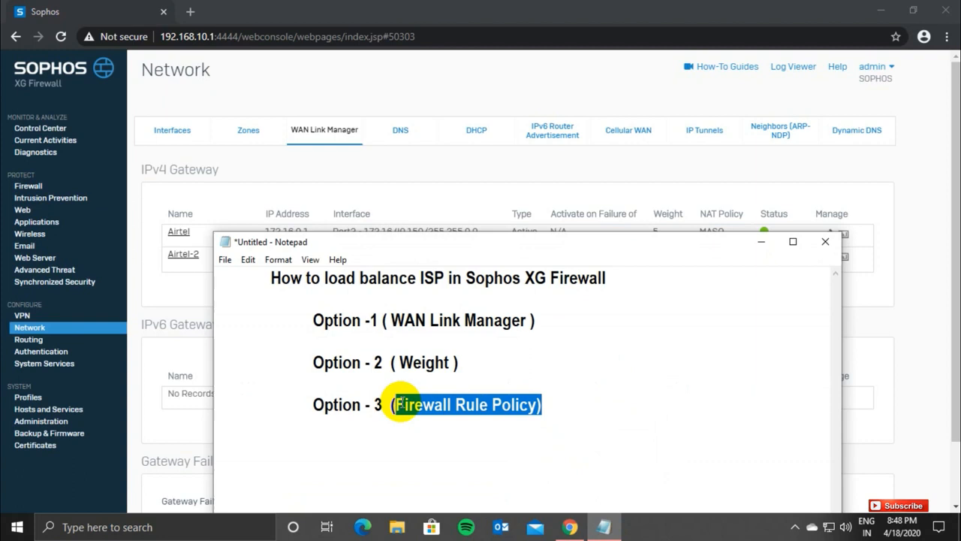
click(771, 248)
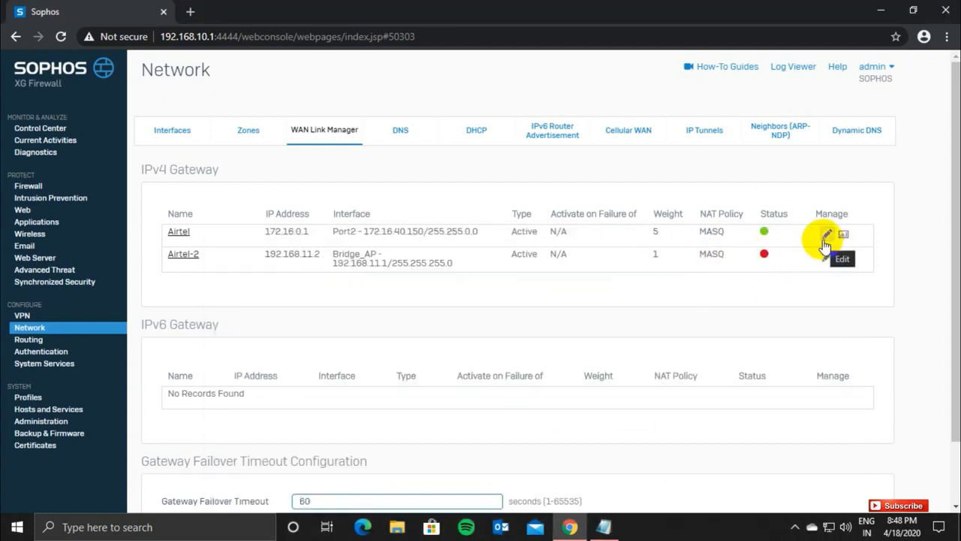
Step: Edit the Bypass_IP_Address firewall rule, setting its primary gateway to Airtel and its backup gateway to Airtel-2
click(34, 188)
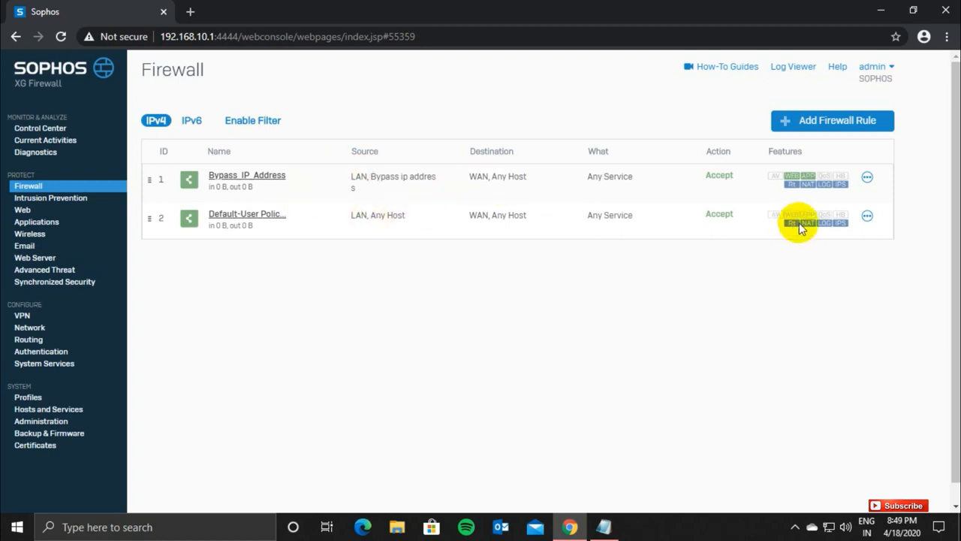
click(866, 178)
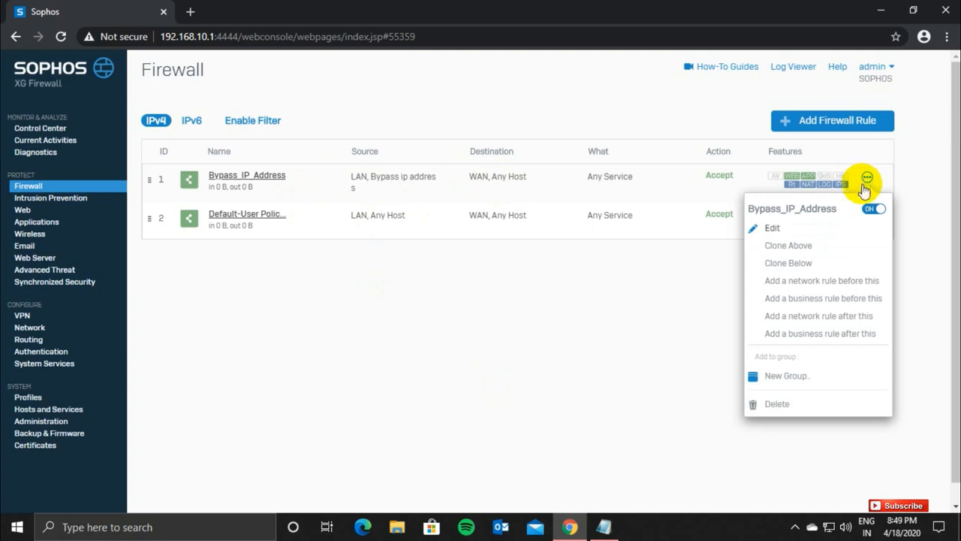
click(765, 233)
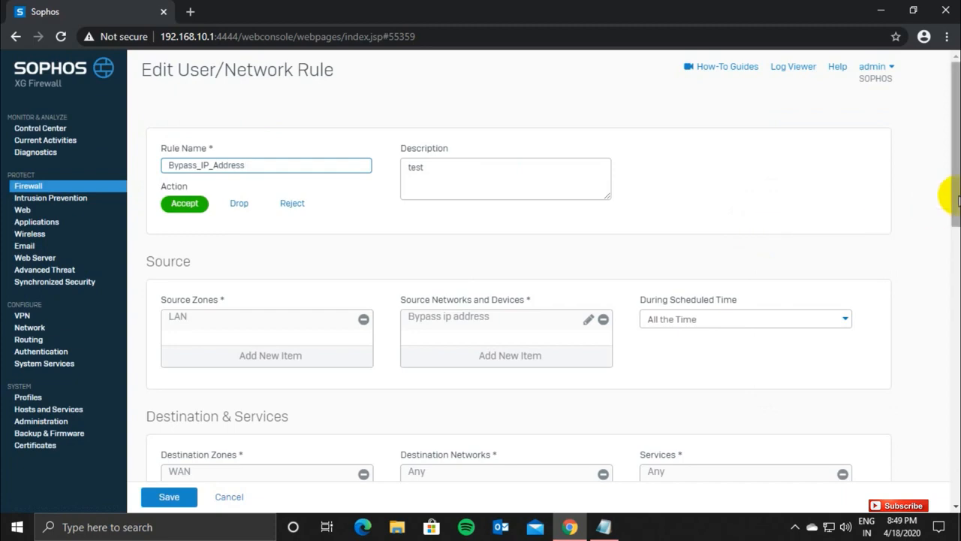
drag(957, 196, 950, 451)
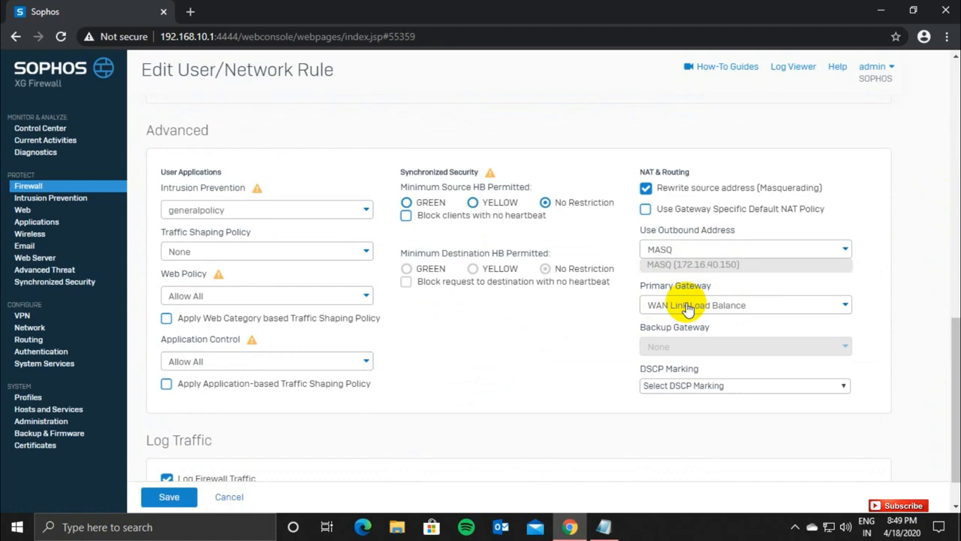
click(687, 308)
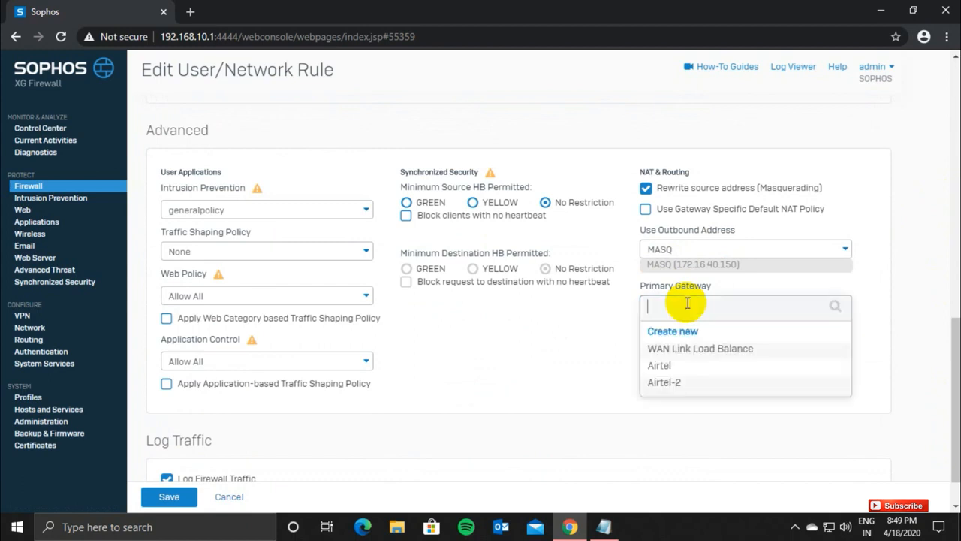
click(661, 366)
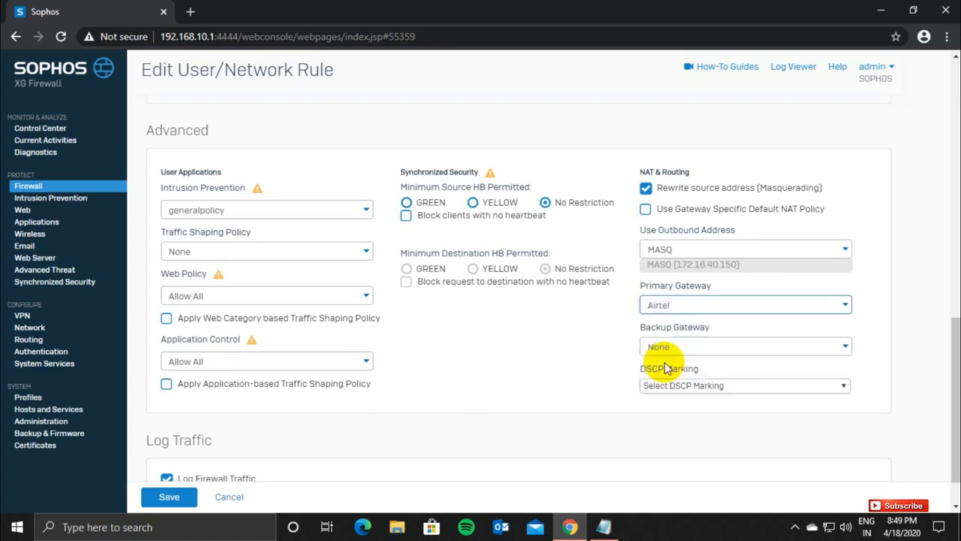
click(689, 344)
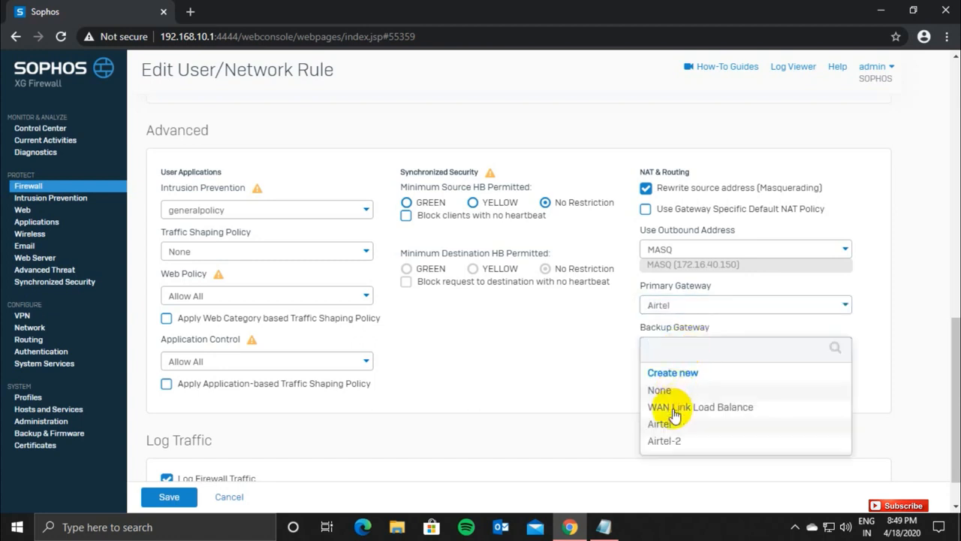
click(670, 443)
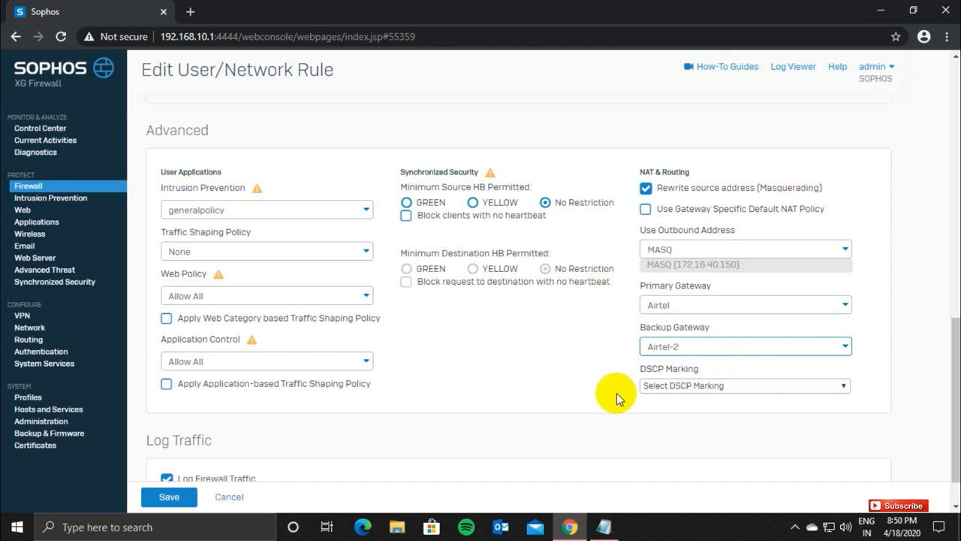
Step: Switch back to the Notepad notes and clear the highlight on the Firewall Rule Policy option
click(604, 526)
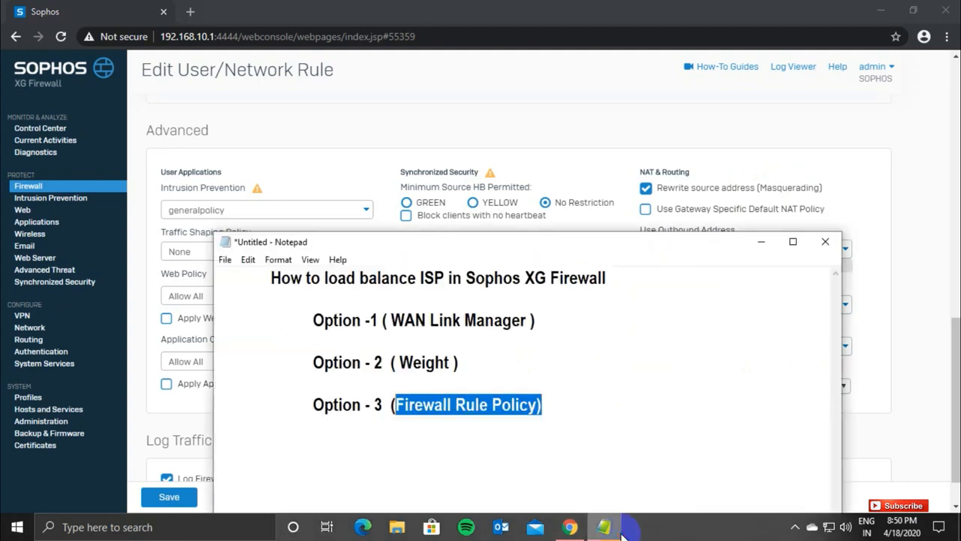
click(543, 404)
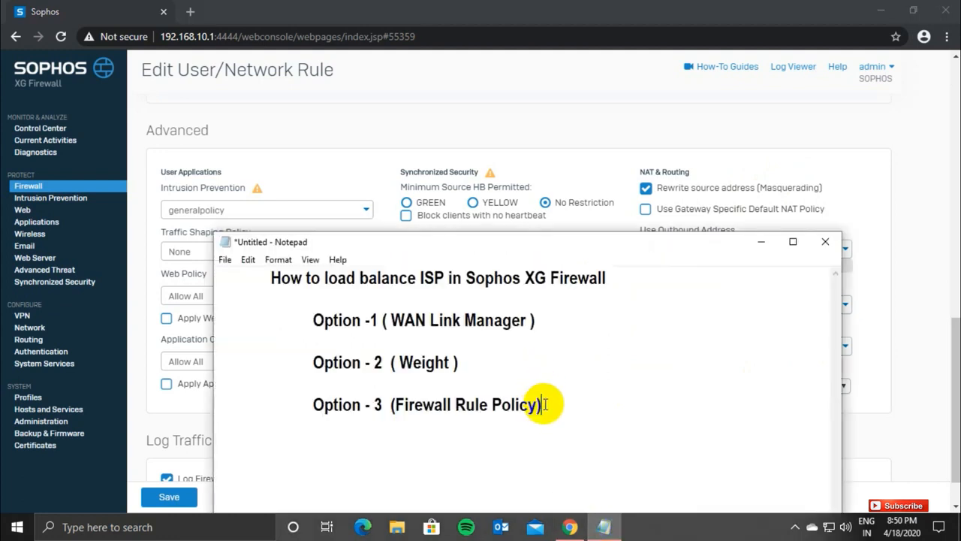